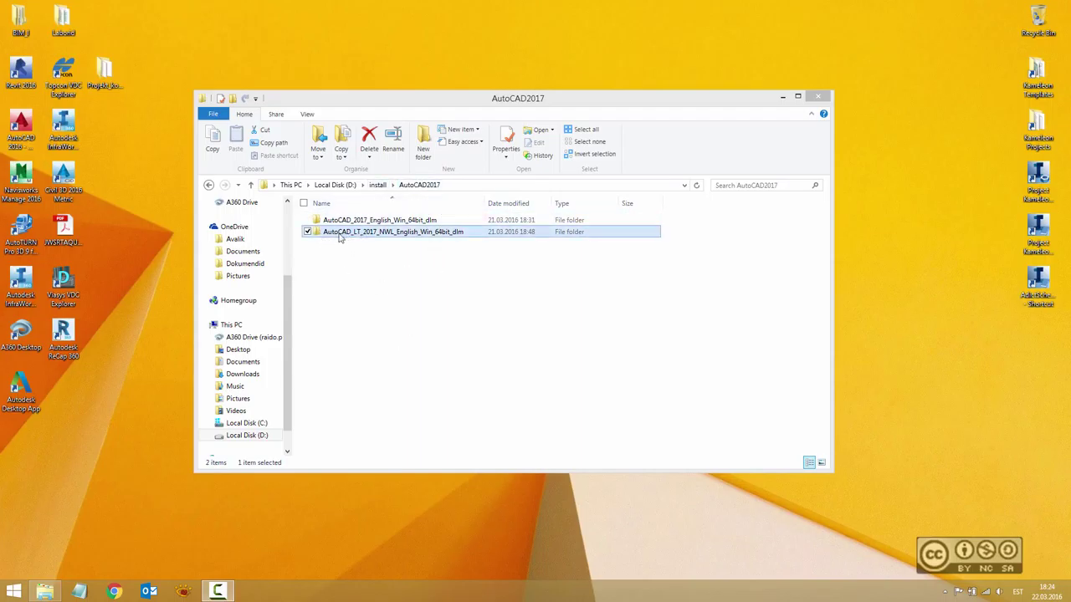
# - Open the AutoCAD_LT_2017_NWL_English_Win_64bit_dlm folder and run its Setup.exe
pyautogui.doubleClick(383, 235)
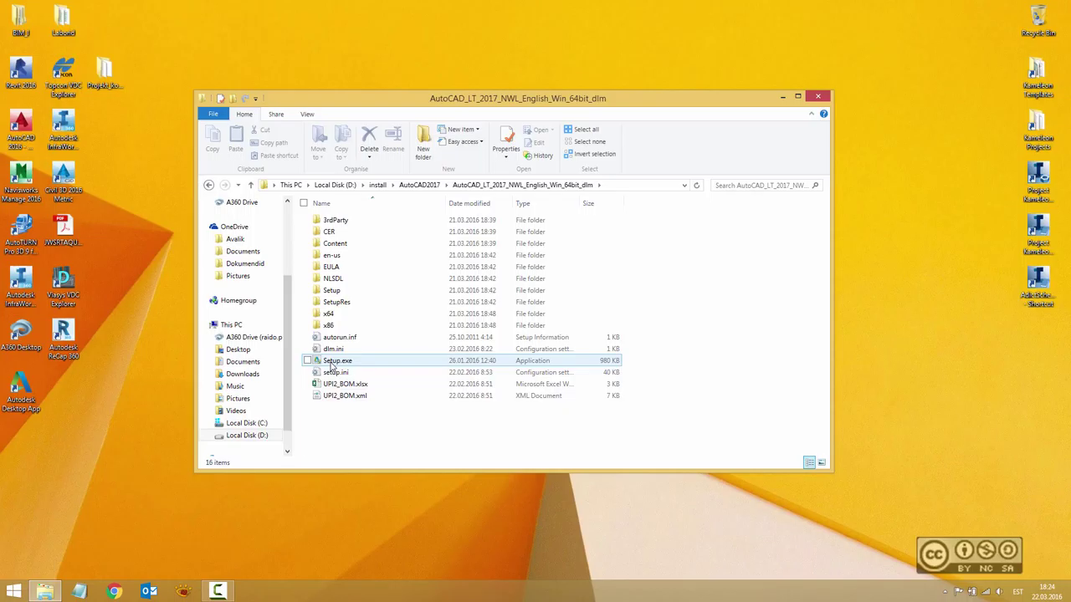
pyautogui.moveTo(337, 360)
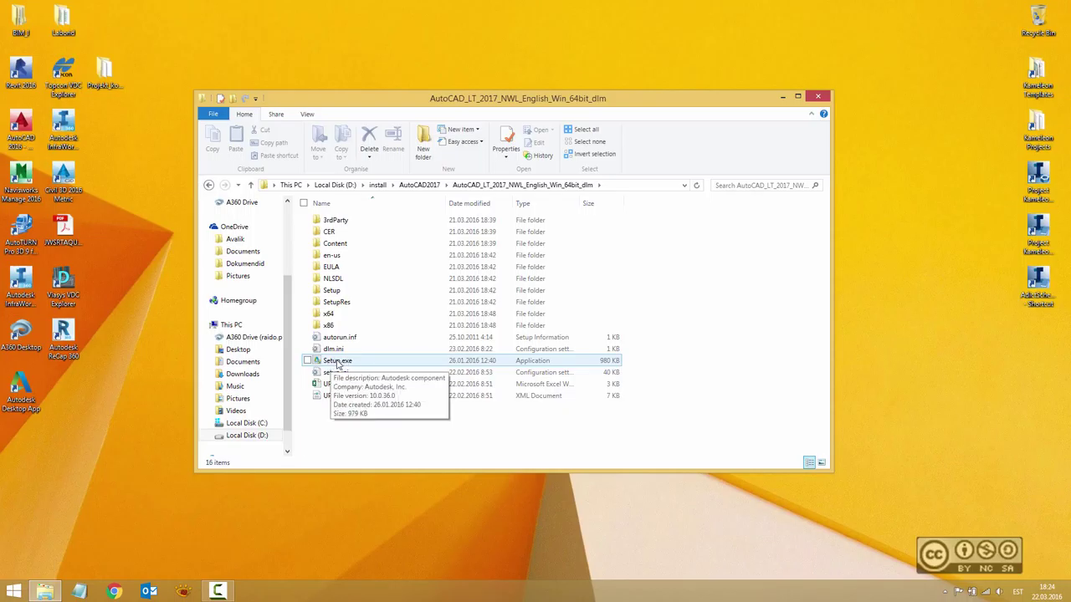
pyautogui.click(338, 365)
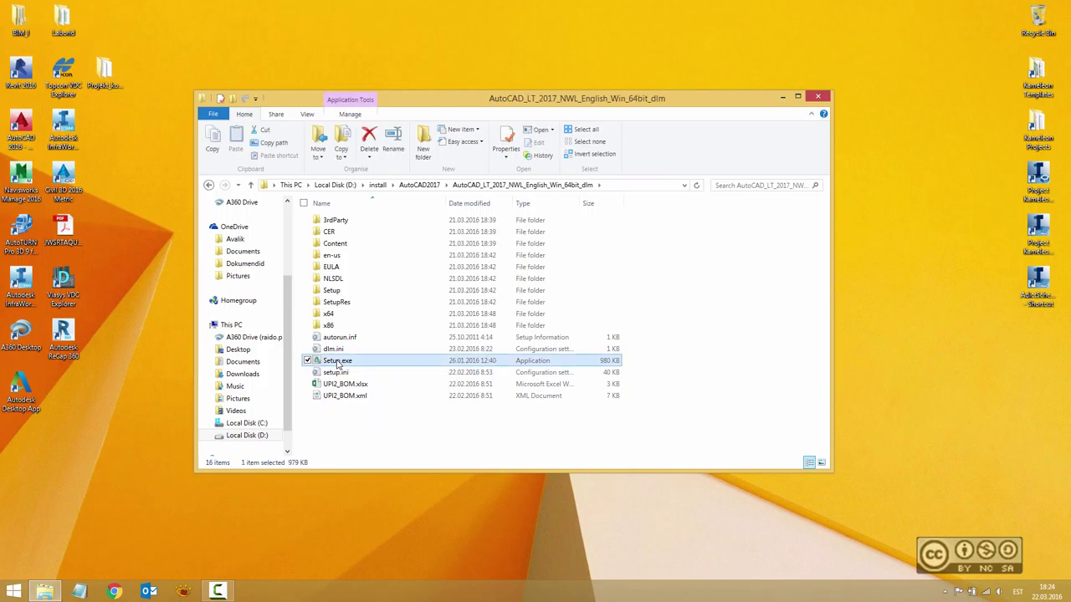
pyautogui.doubleClick(338, 365)
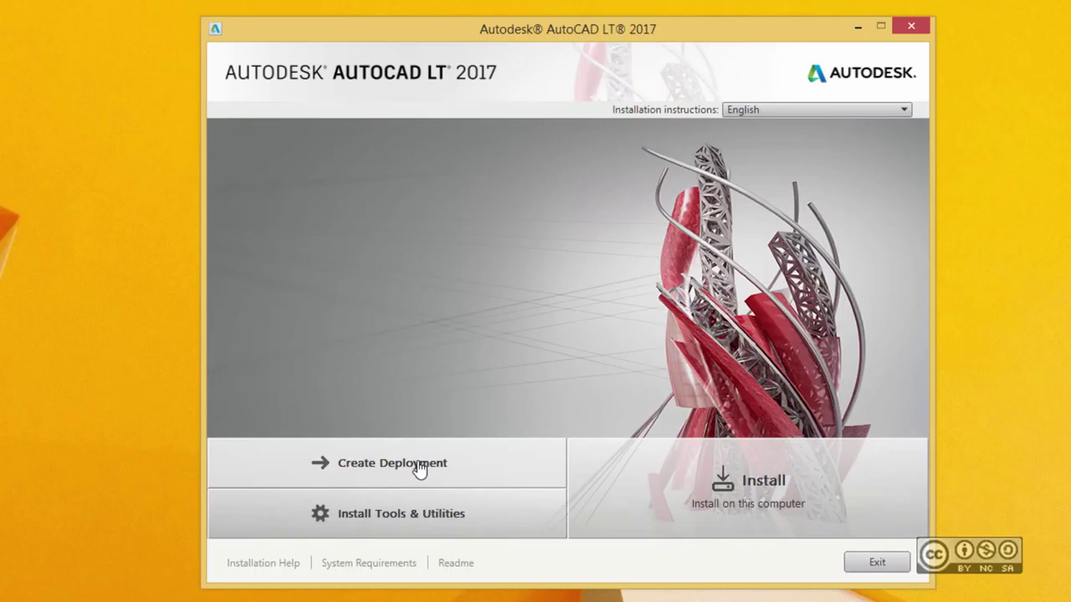
# - Show the tools and utilities install options on the setup's main page
pyautogui.click(381, 521)
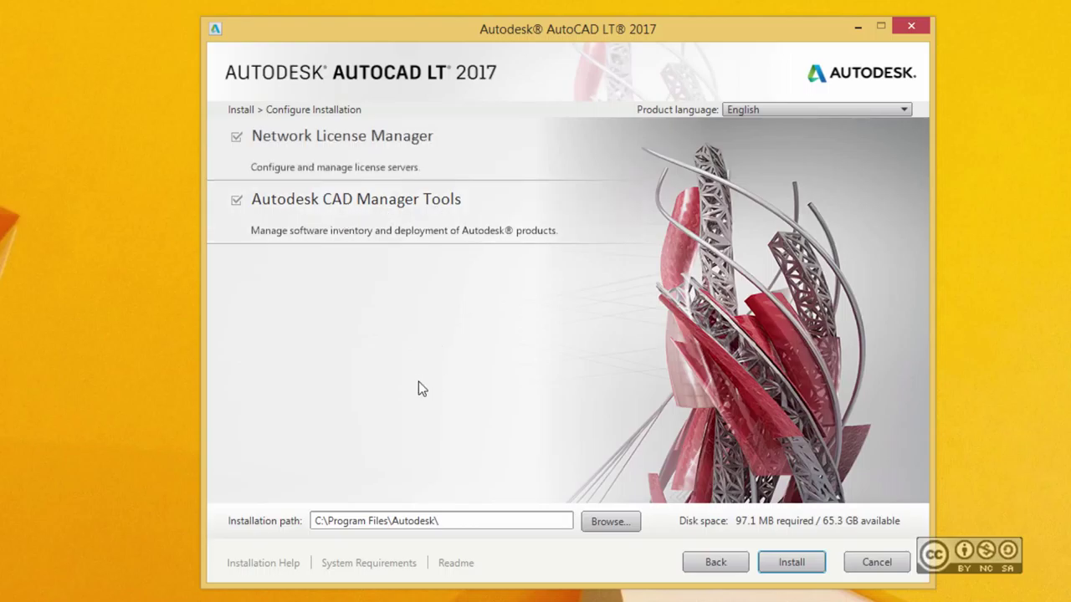
pyautogui.click(718, 563)
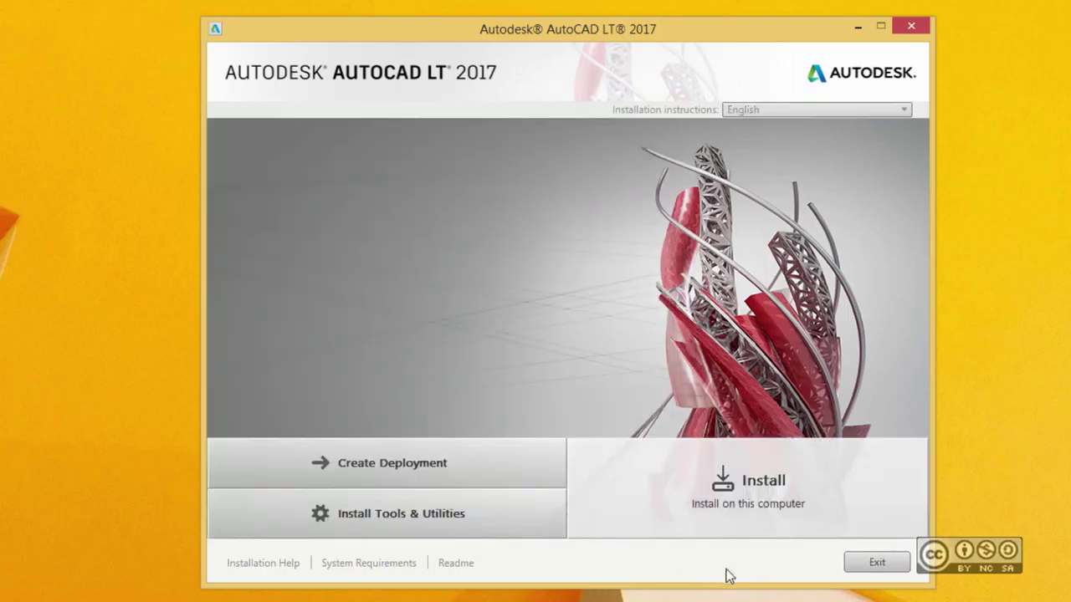
# - Start installing on this computer, accept the license agreement, and continue to configuration
pyautogui.click(771, 490)
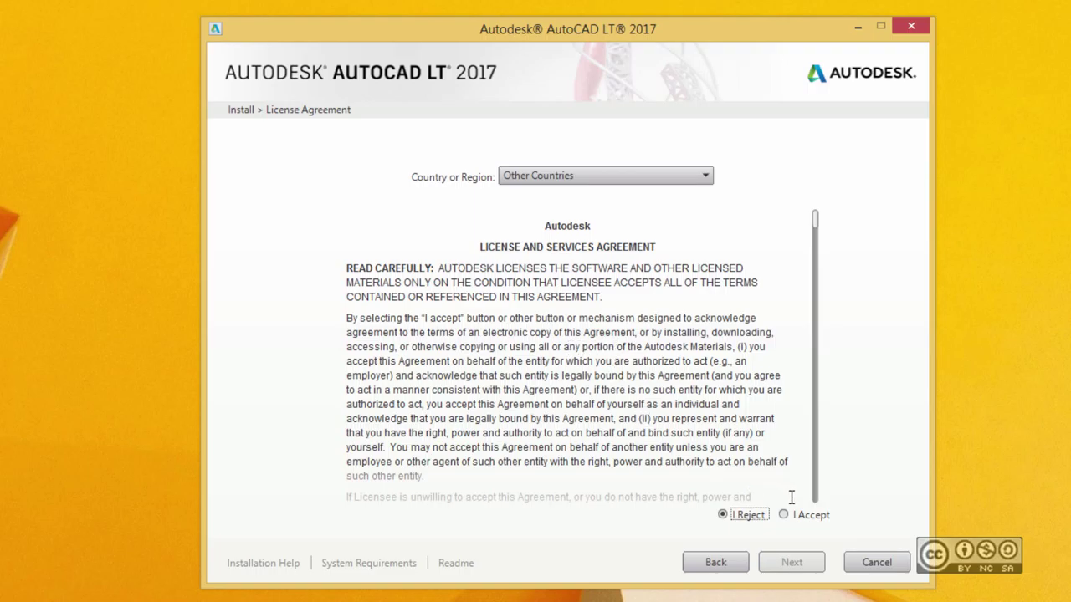
pyautogui.click(787, 516)
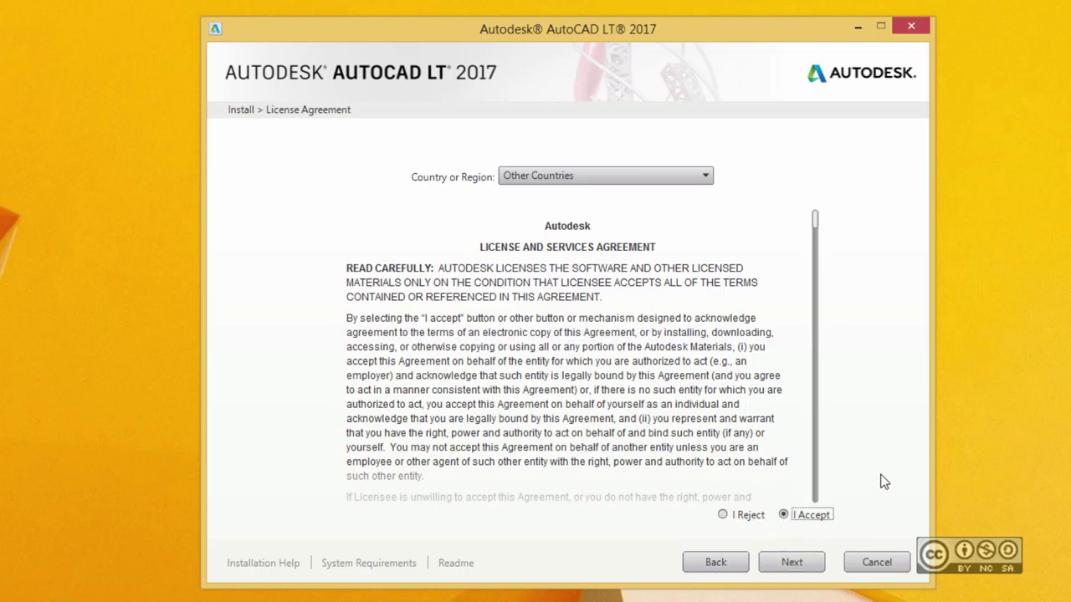
pyautogui.click(793, 565)
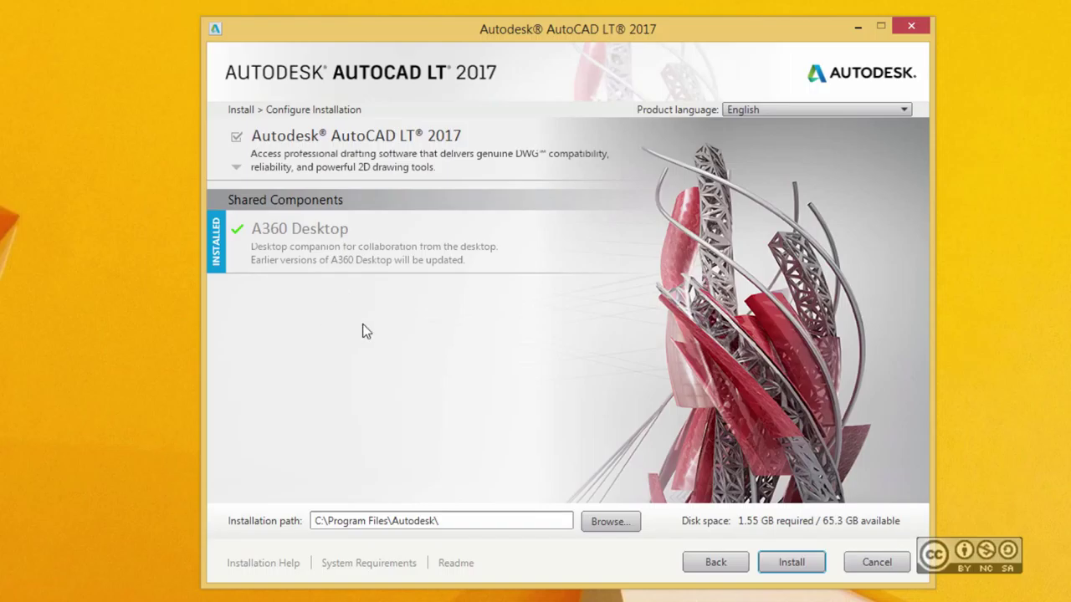
# - Choose Custom for AutoCAD LT 2017, keeping every feature and the desktop shortcut ticked
pyautogui.click(389, 142)
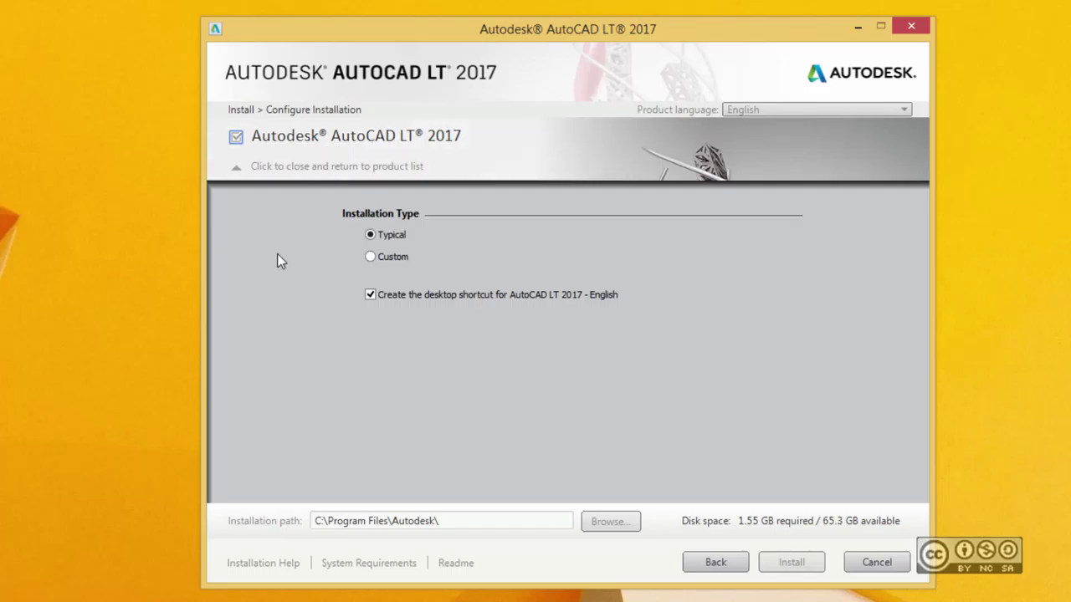
pyautogui.click(370, 257)
pyautogui.moveTo(570, 340)
pyautogui.mouseDown()
pyautogui.moveTo(575, 368)
pyautogui.moveTo(576, 342)
pyautogui.mouseUp()
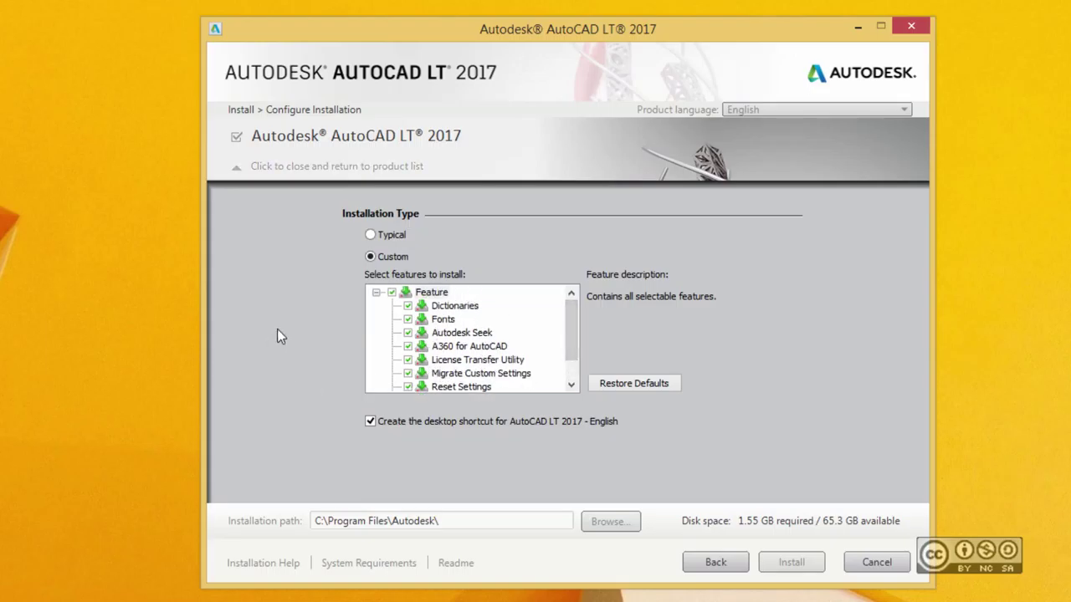
pyautogui.click(370, 420)
pyautogui.click(370, 422)
pyautogui.click(374, 139)
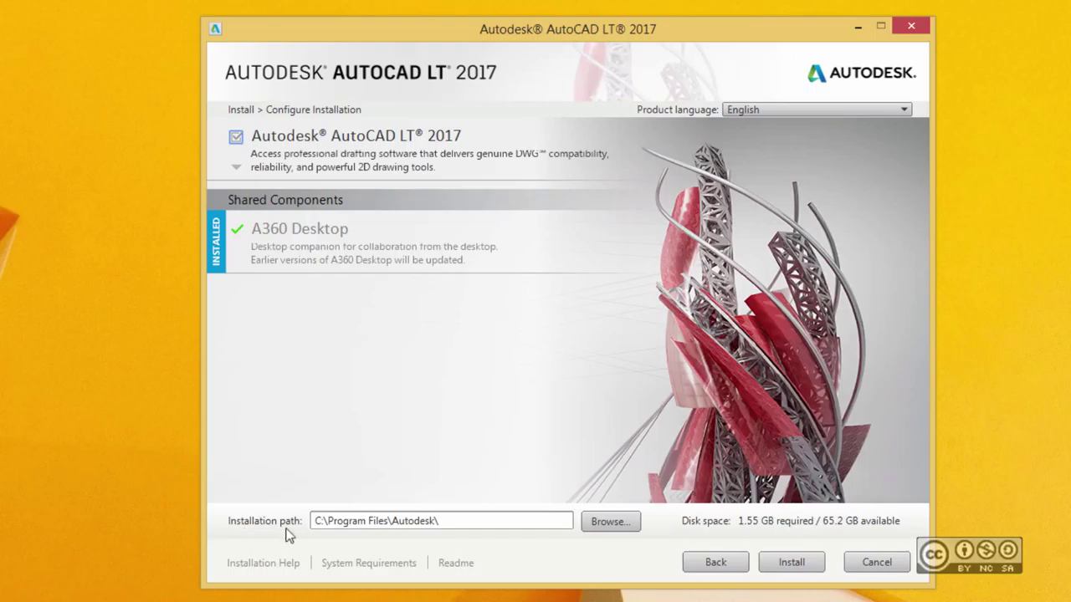
# - Confirm the C:\Program Files\Autodesk\ install path and begin installing AutoCAD LT 2017
pyautogui.moveTo(316, 521); pyautogui.dragTo(448, 521)
pyautogui.click(459, 521)
pyautogui.click(806, 570)
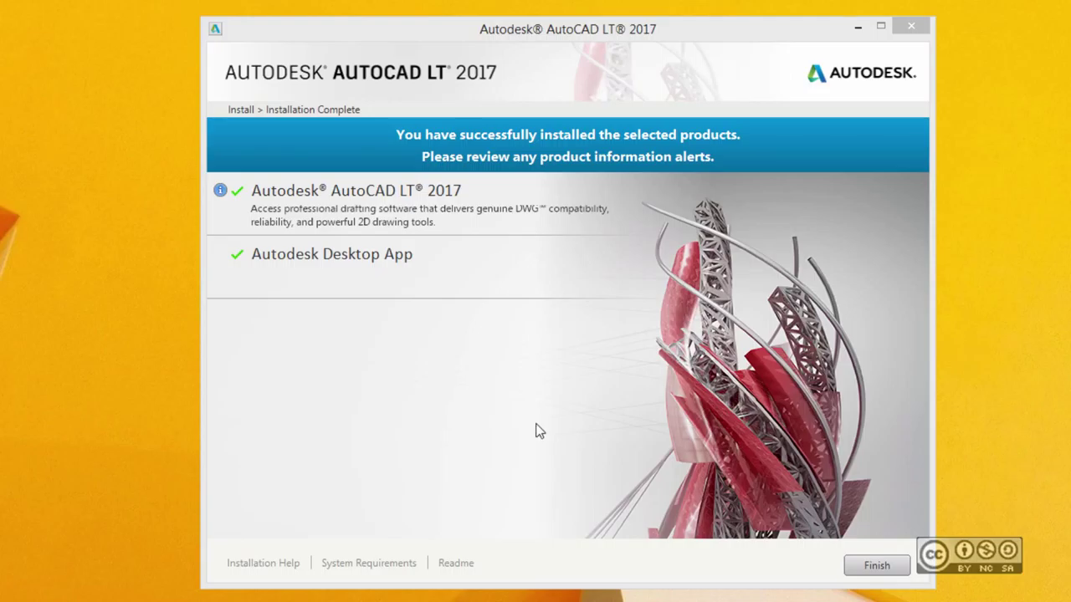
# - Finish the installer once AutoCAD LT 2017 and Autodesk Desktop App report successful installation
pyautogui.click(878, 566)
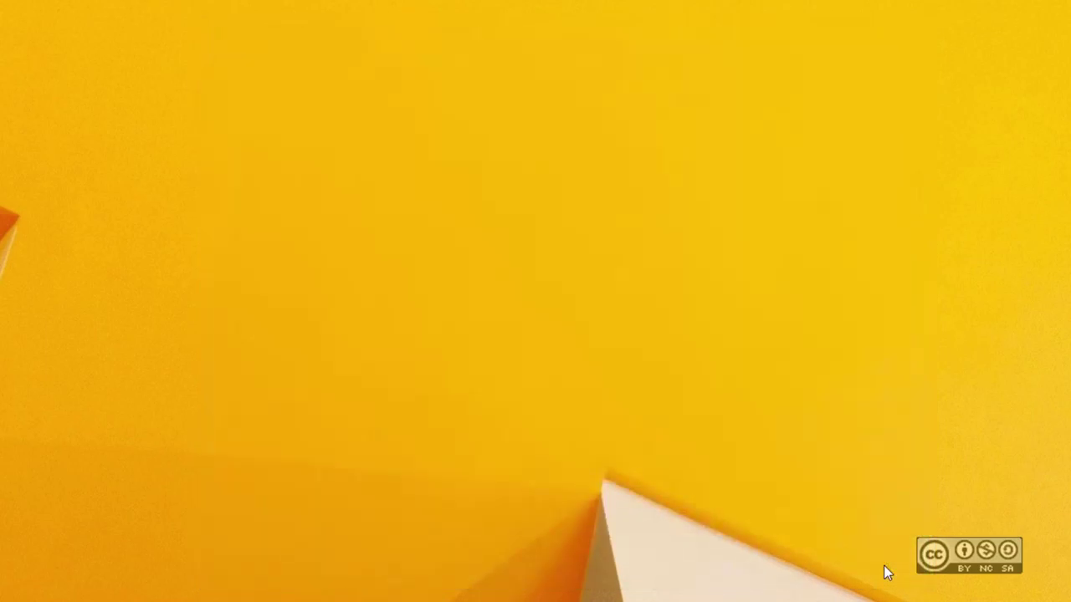